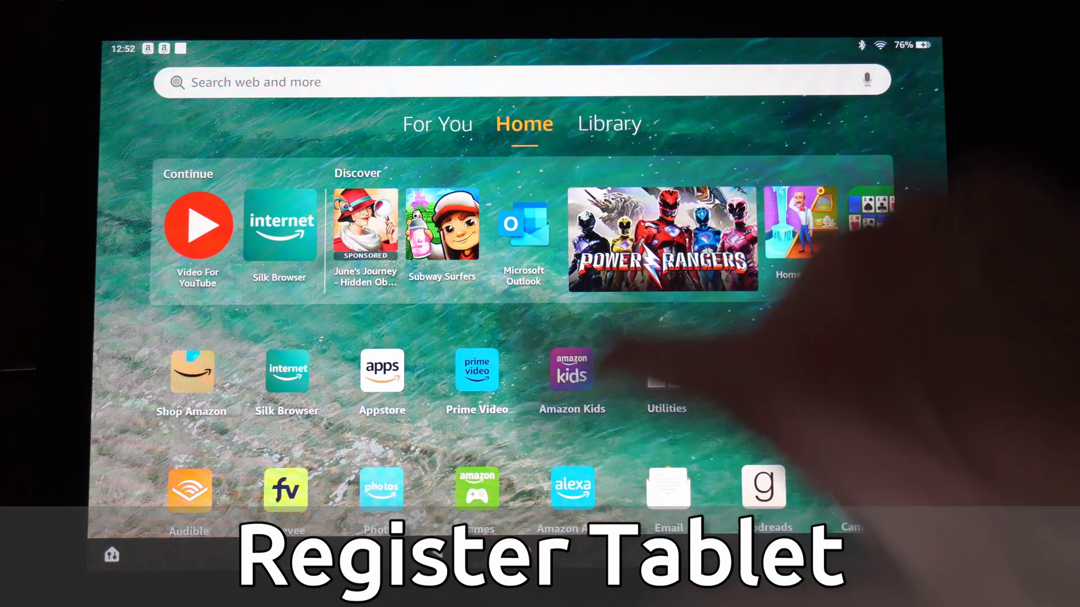
Pull down the quick settings shade and open the tablet's Settings menu.
left_click_drag(540, 42, 540, 337)
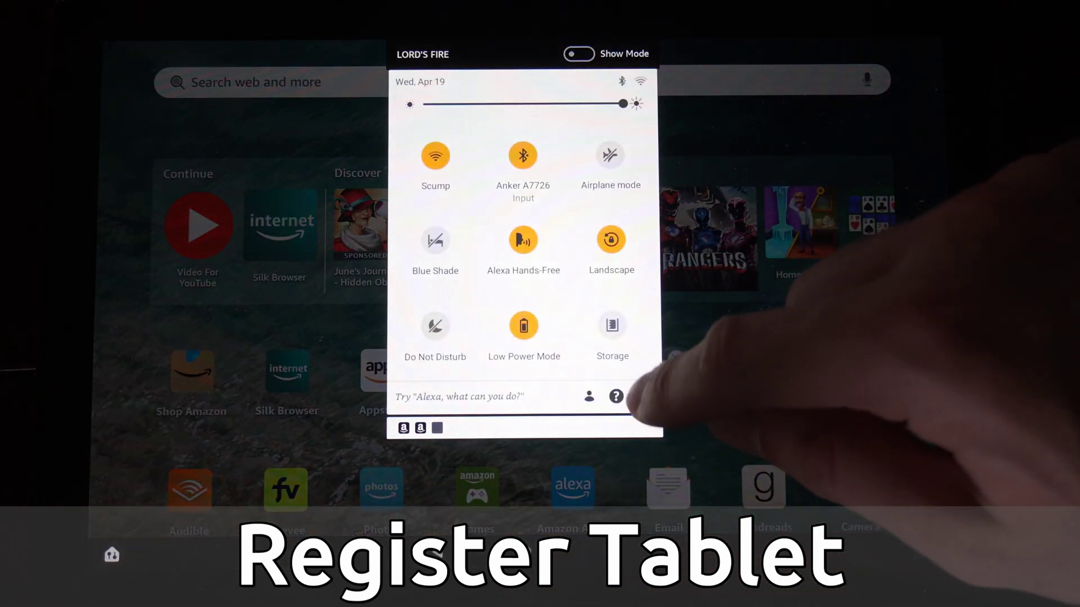
left_click(643, 396)
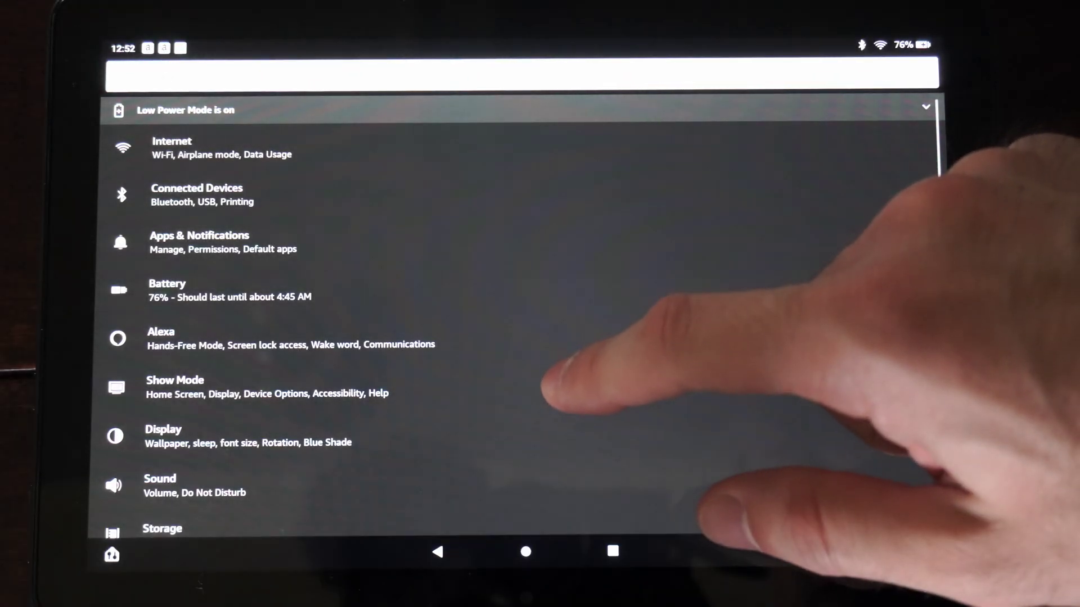
scroll(506, 379, "down", 5)
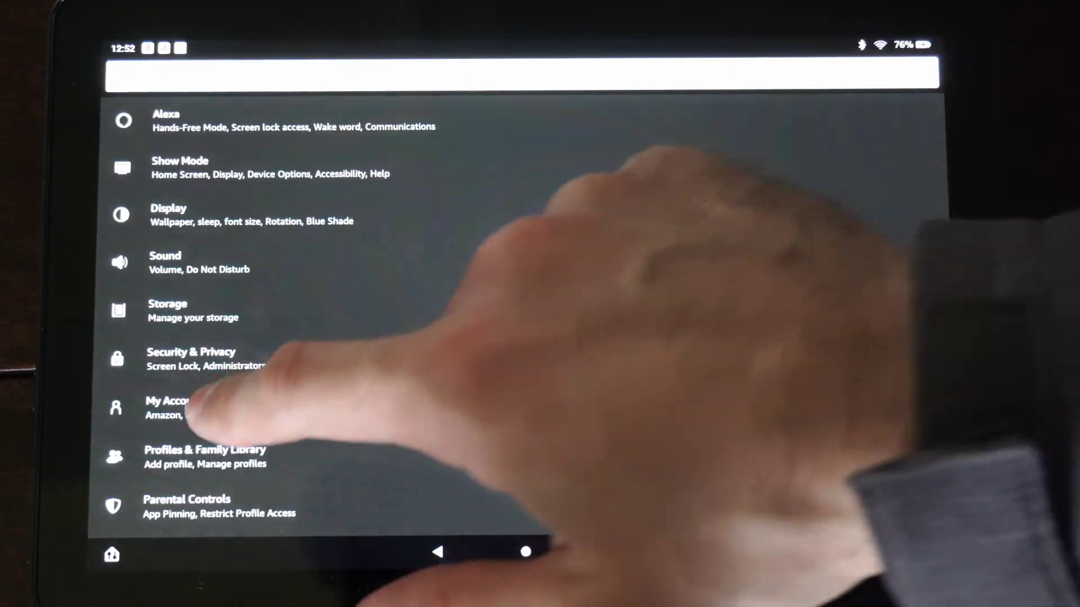
Deregister the tablet from its Amazon account on the My Account page.
left_click(220, 421)
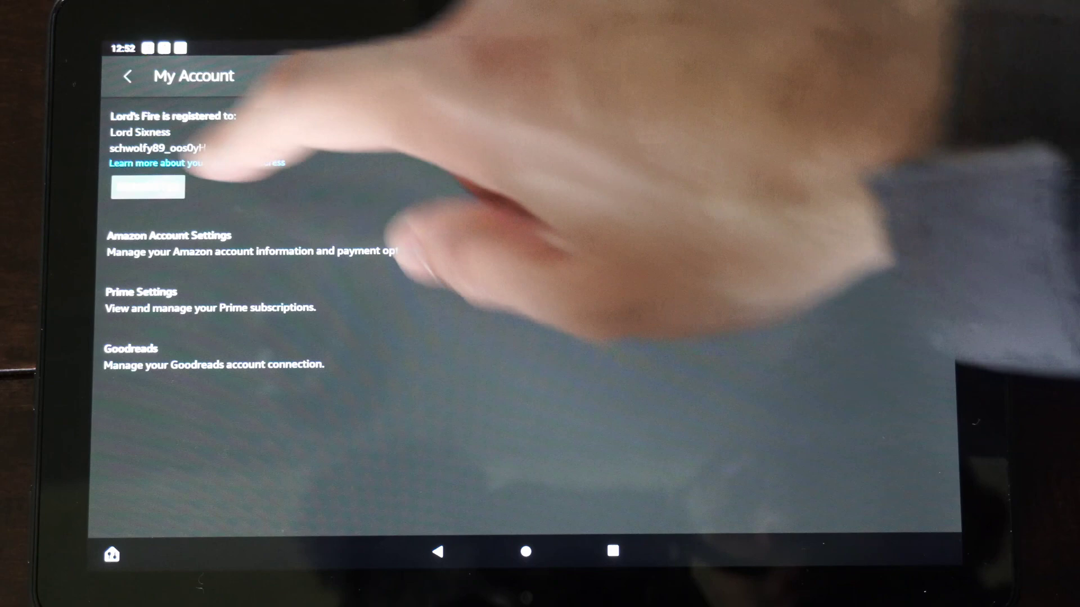
left_click(148, 186)
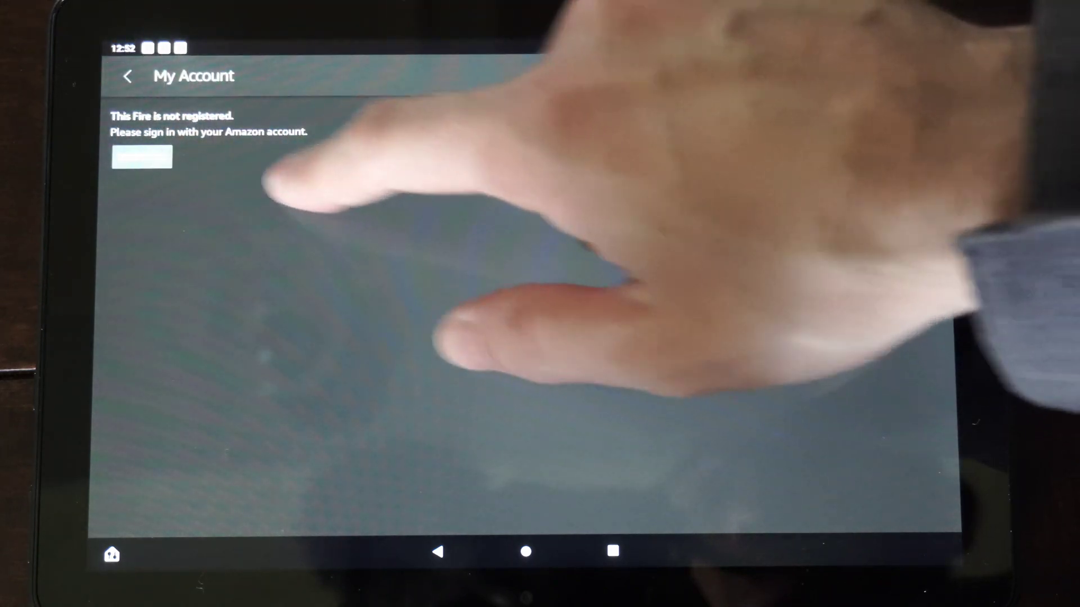